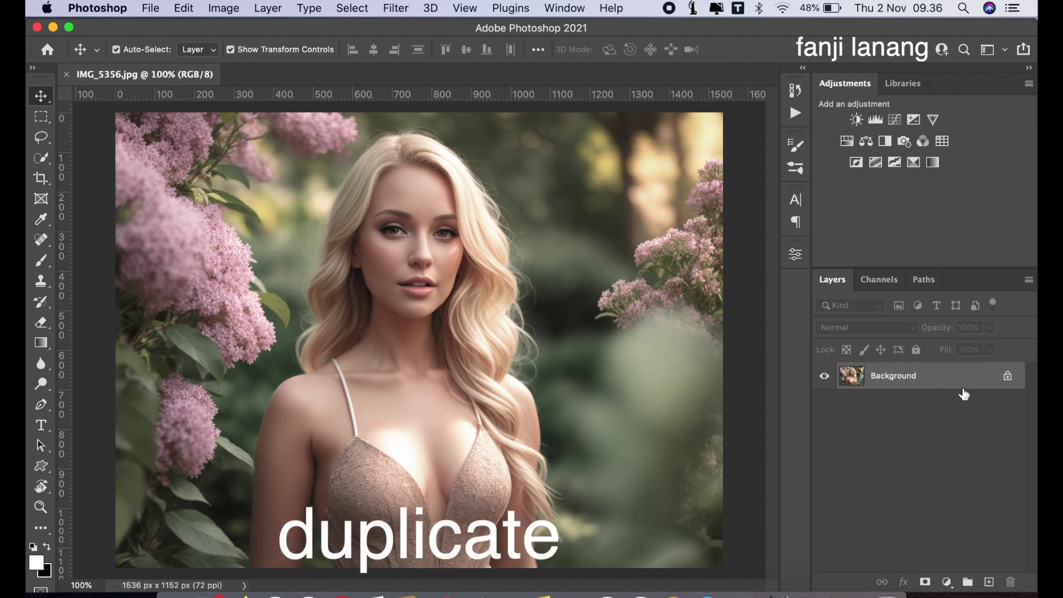
Step: Duplicate the Background layer and open the copy in the Camera Raw filter
{"action": "left_click_drag", "start_coordinate": [966, 387], "coordinate": [989, 582]}
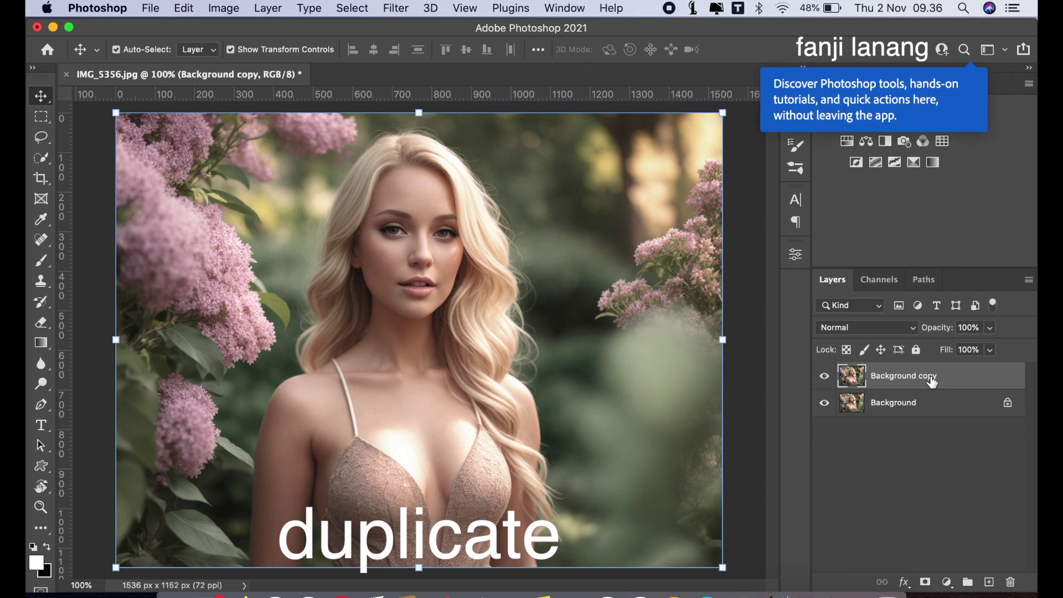
{"action": "left_click", "coordinate": [391, 9]}
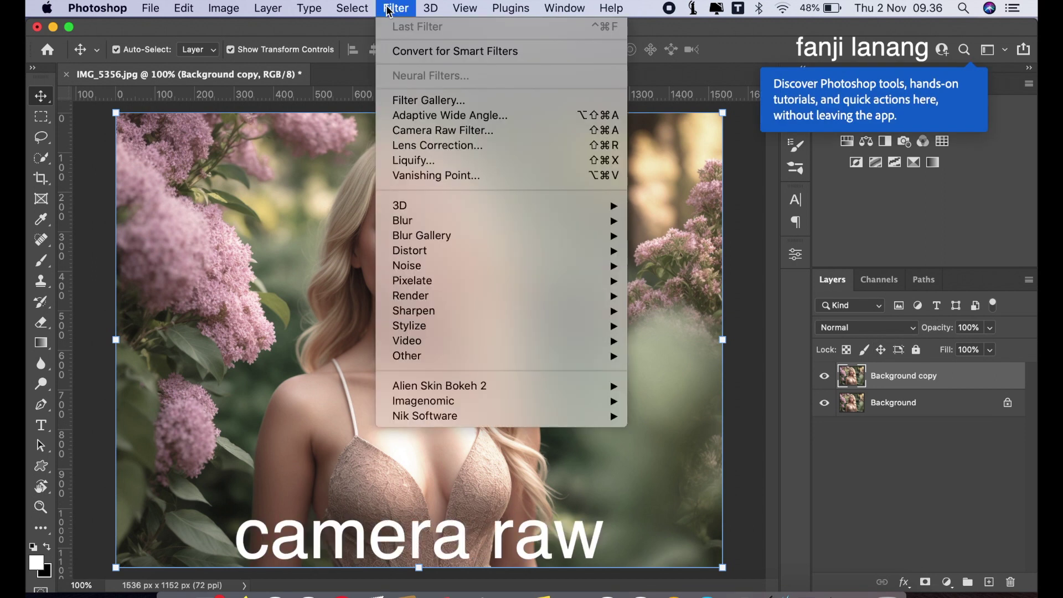
{"action": "left_click", "coordinate": [449, 131]}
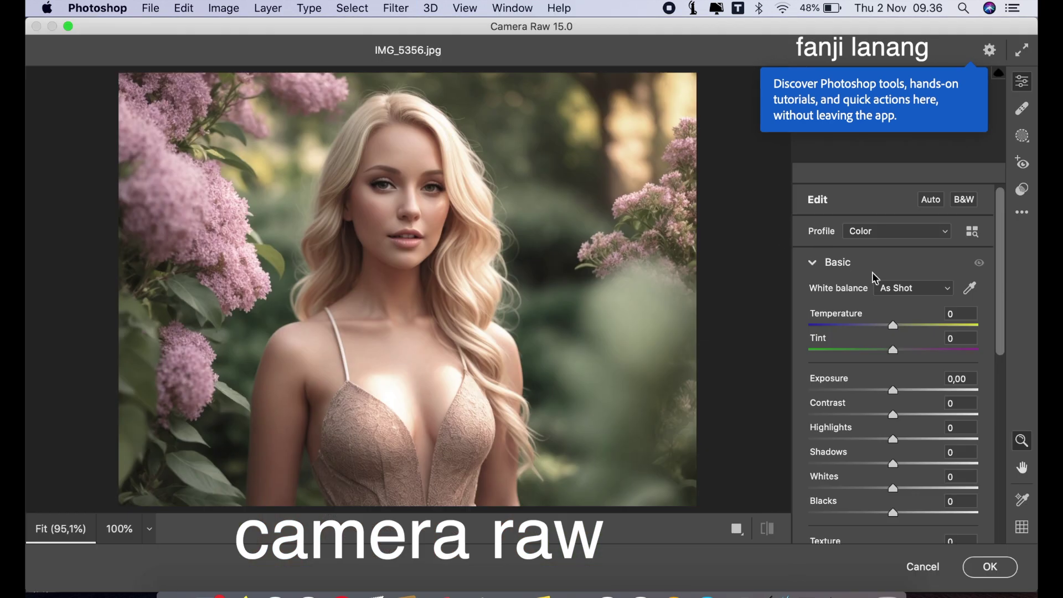
Step: Set Temperature to -5, Exposure -0,10, Contrast +15, Highlights -45, Shadows +75, Whites -58 and Blacks -15, and compare with the original
{"action": "left_click_drag", "start_coordinate": [896, 329], "coordinate": [891, 335]}
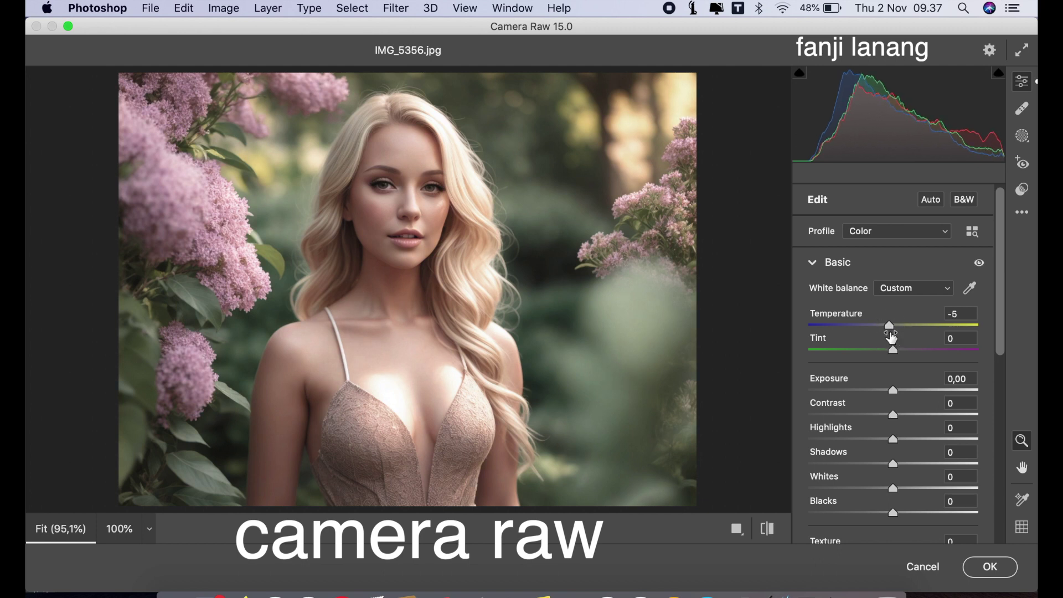
{"action": "left_click_drag", "start_coordinate": [895, 392], "coordinate": [954, 490]}
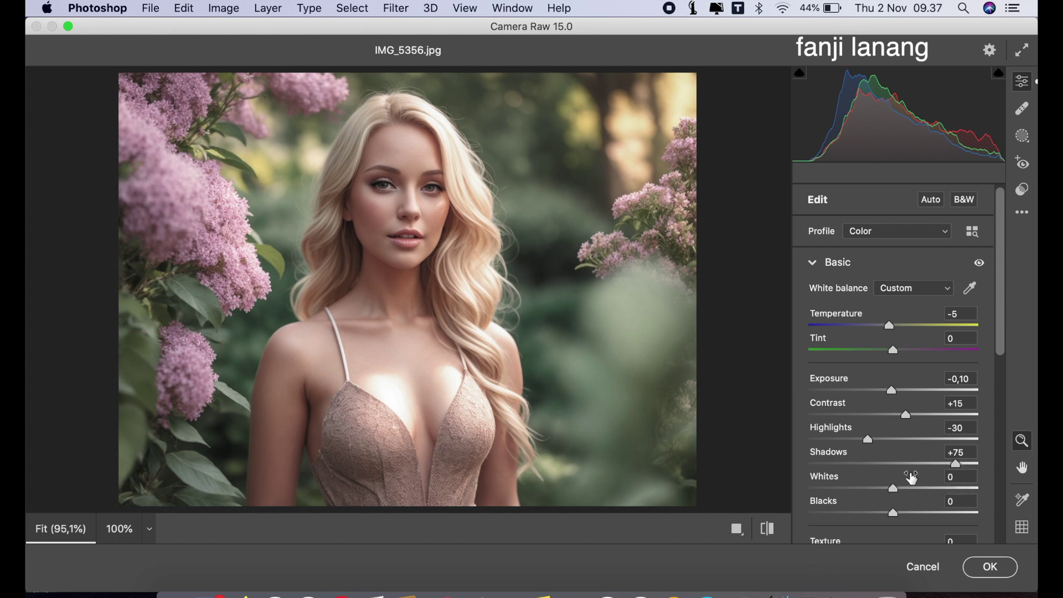
{"action": "left_click_drag", "start_coordinate": [869, 491], "coordinate": [880, 513]}
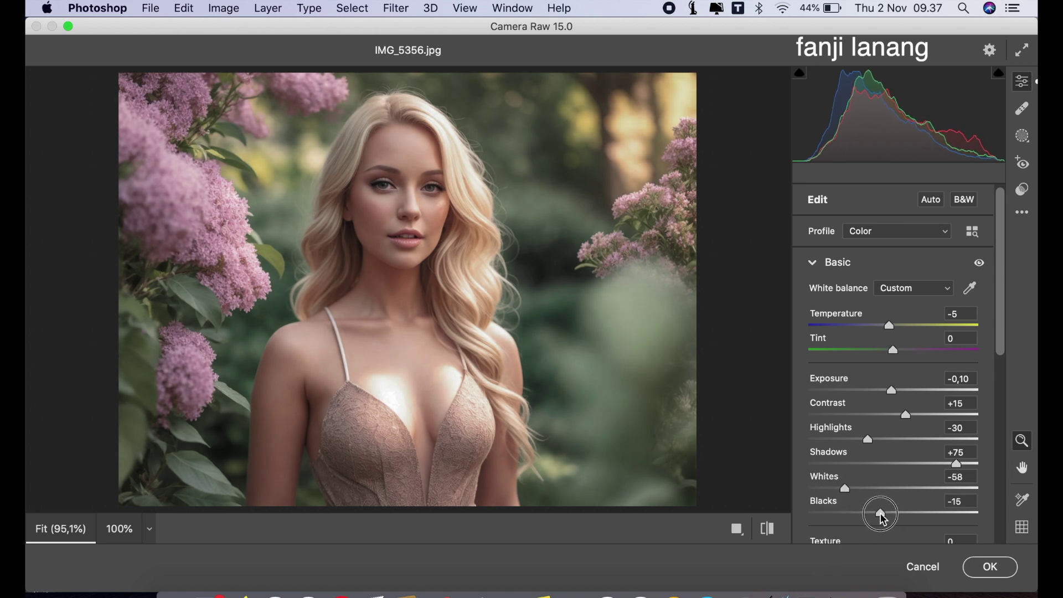
{"action": "left_click_drag", "start_coordinate": [868, 439], "coordinate": [858, 444]}
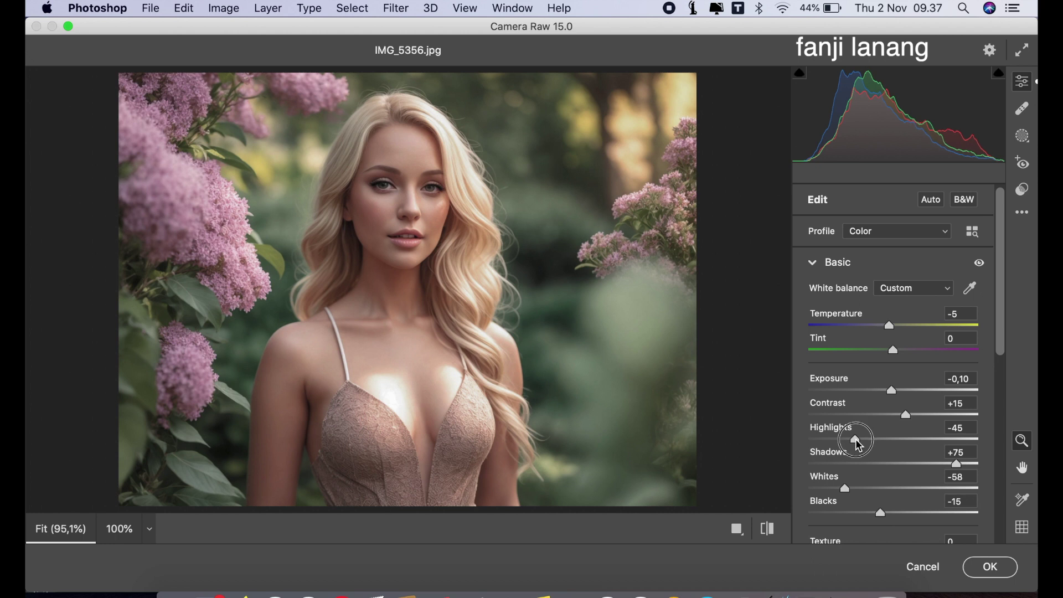
{"action": "left_click", "coordinate": [767, 528]}
{"action": "left_click", "coordinate": [768, 529]}
{"action": "left_click", "coordinate": [768, 528]}
{"action": "left_click", "coordinate": [768, 529]}
Step: Set Clarity to +10, raise the Vibrance slightly and collapse the Basic adjustments
{"action": "left_click_drag", "start_coordinate": [1001, 336], "coordinate": [999, 381]}
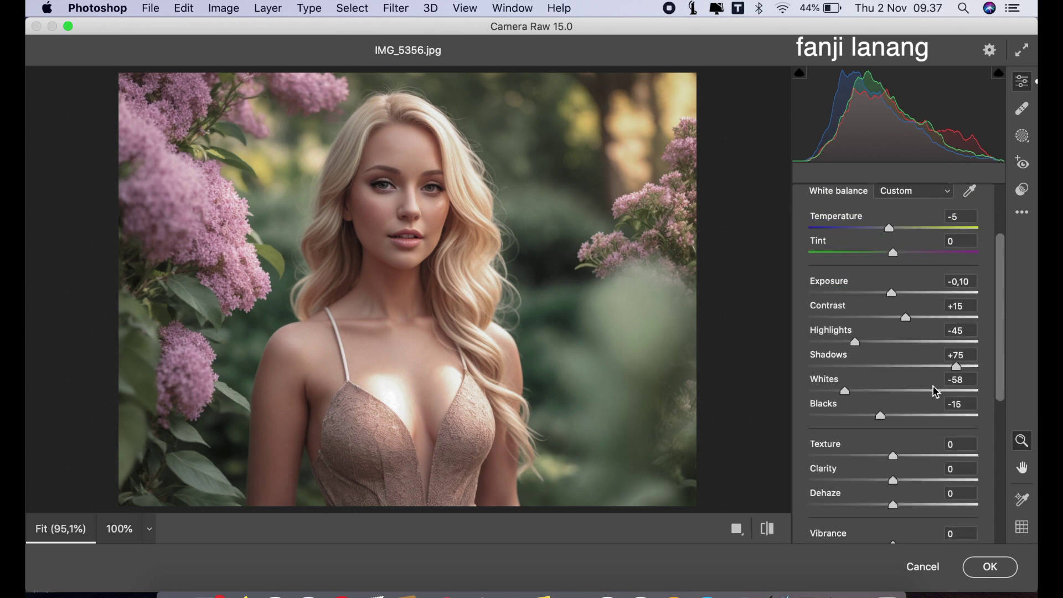
{"action": "left_click_drag", "start_coordinate": [893, 481], "coordinate": [904, 487]}
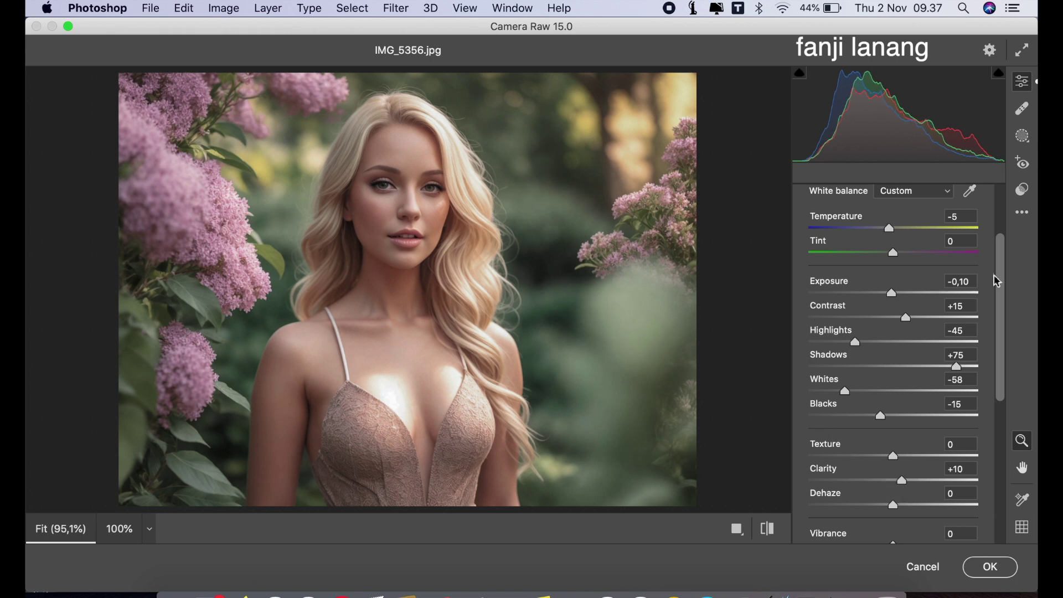
{"action": "left_click_drag", "start_coordinate": [996, 280], "coordinate": [1003, 301]}
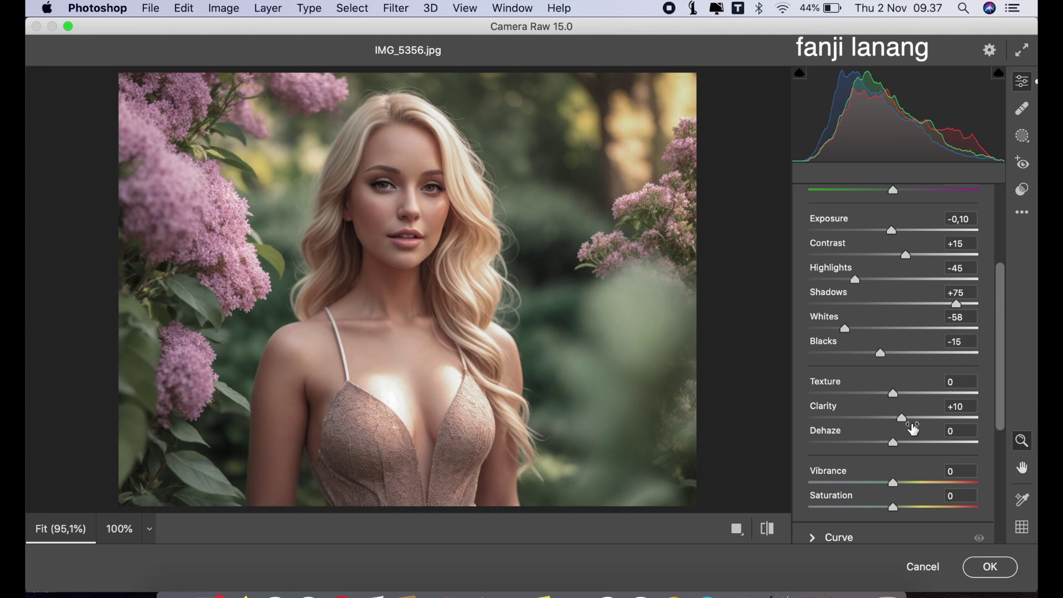
{"action": "left_click_drag", "start_coordinate": [895, 483], "coordinate": [904, 499]}
{"action": "scroll", "coordinate": [1003, 230], "scroll_direction": "up", "scroll_amount": 5}
{"action": "left_click", "coordinate": [812, 264]}
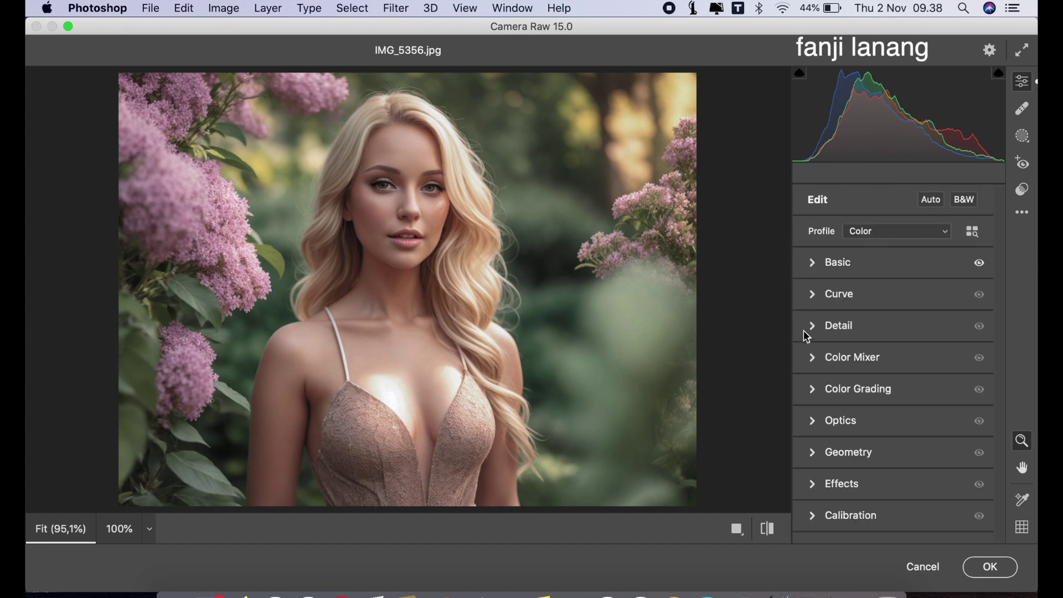
Step: Set the Color Mixer hues to Yellows -28, Greens +50, Aquas +25 and Blues -25, and compare before and after
{"action": "left_click", "coordinate": [812, 358]}
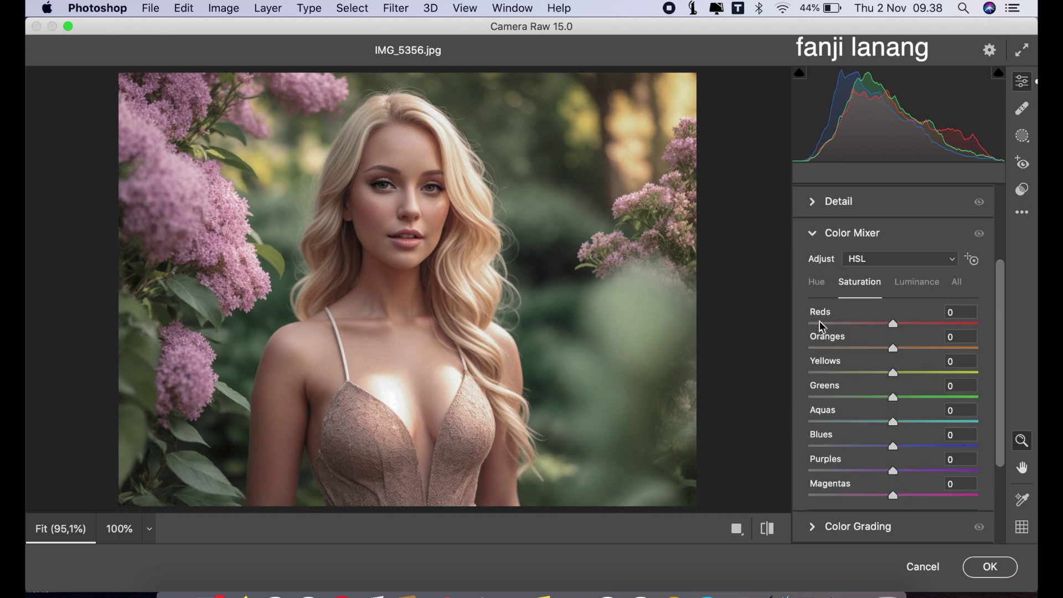
{"action": "left_click", "coordinate": [818, 284]}
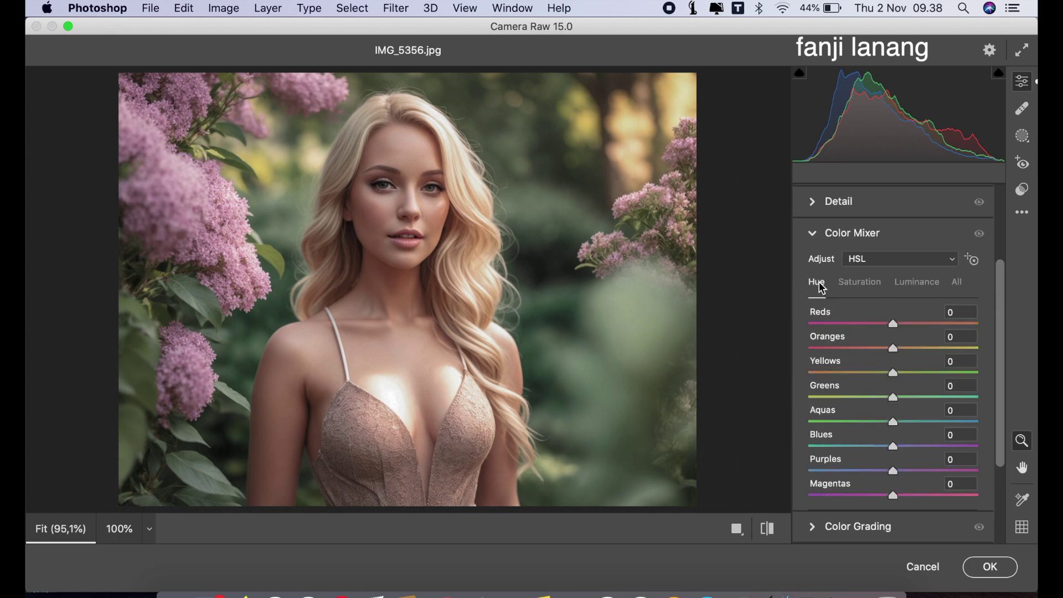
{"action": "left_click_drag", "start_coordinate": [888, 374], "coordinate": [873, 455]}
{"action": "left_click", "coordinate": [874, 403]}
{"action": "left_click", "coordinate": [915, 423]}
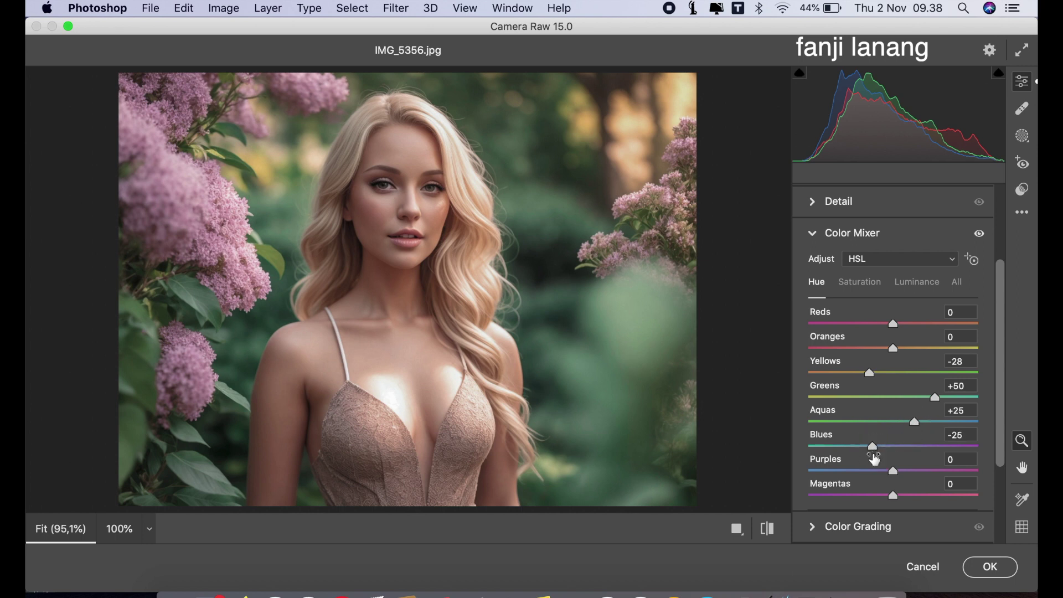
{"action": "left_click", "coordinate": [769, 529]}
{"action": "left_click", "coordinate": [769, 528]}
Step: Set the Color Mixer saturation to Greens +42, Yellows +42 and Oranges -11
{"action": "left_click", "coordinate": [866, 288]}
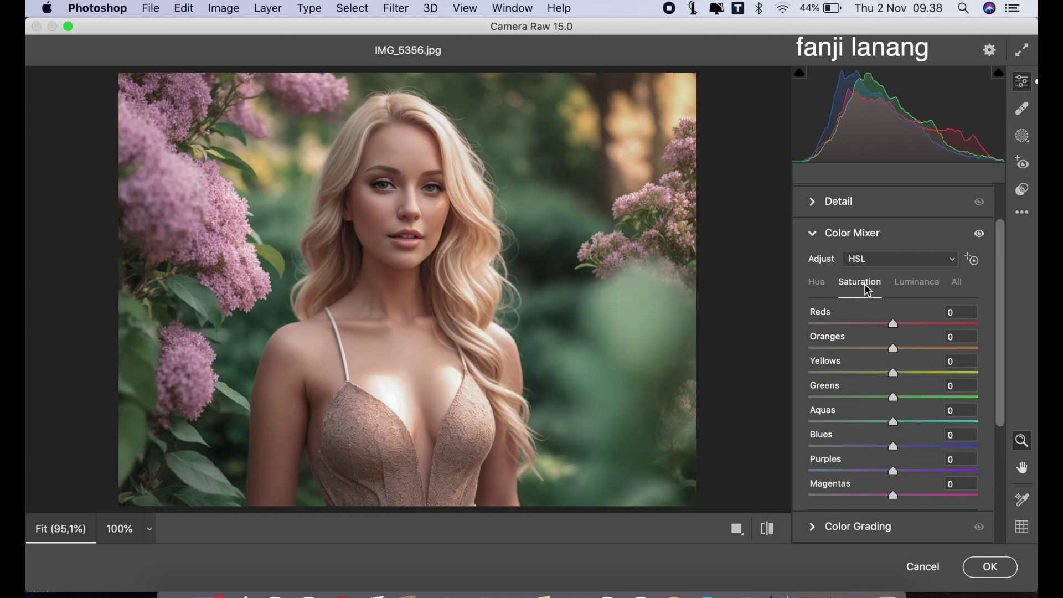
{"action": "left_click", "coordinate": [922, 398]}
{"action": "mouse_move", "coordinate": [925, 406]}
{"action": "left_mouse_down"}
{"action": "mouse_move", "coordinate": [1001, 399]}
{"action": "mouse_move", "coordinate": [957, 396]}
{"action": "mouse_move", "coordinate": [932, 412]}
{"action": "left_mouse_up"}
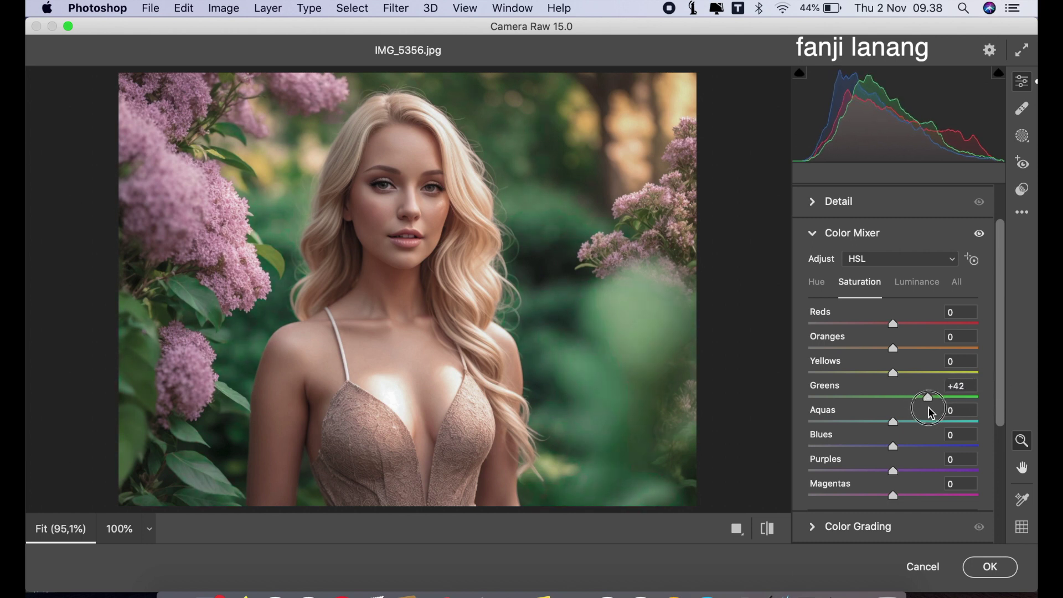
{"action": "mouse_move", "coordinate": [921, 373]}
{"action": "left_mouse_down"}
{"action": "mouse_move", "coordinate": [1015, 372]}
{"action": "mouse_move", "coordinate": [932, 389]}
{"action": "left_mouse_up"}
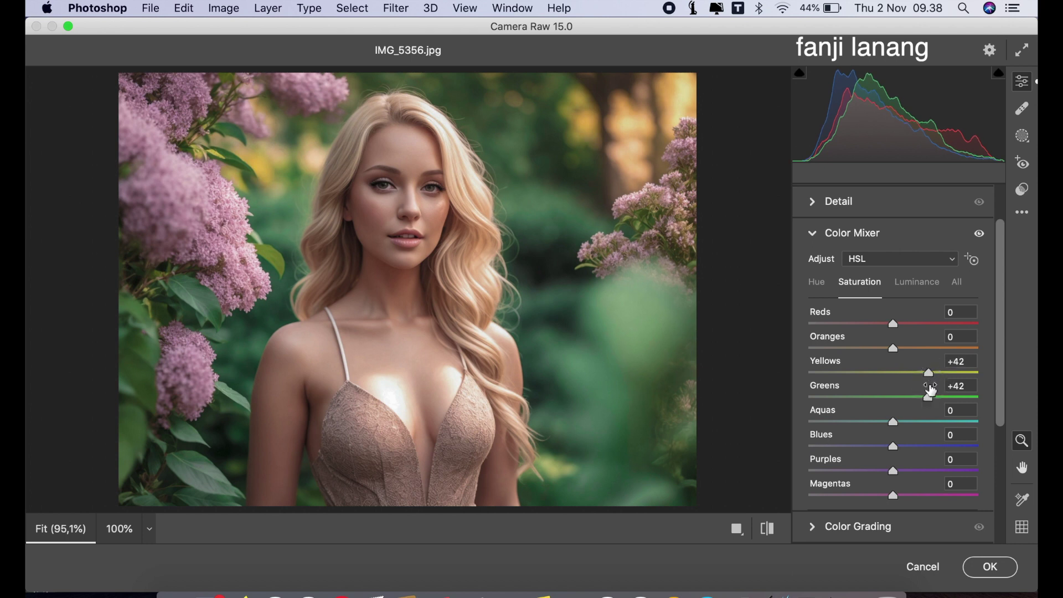
{"action": "left_click_drag", "start_coordinate": [890, 348], "coordinate": [886, 350]}
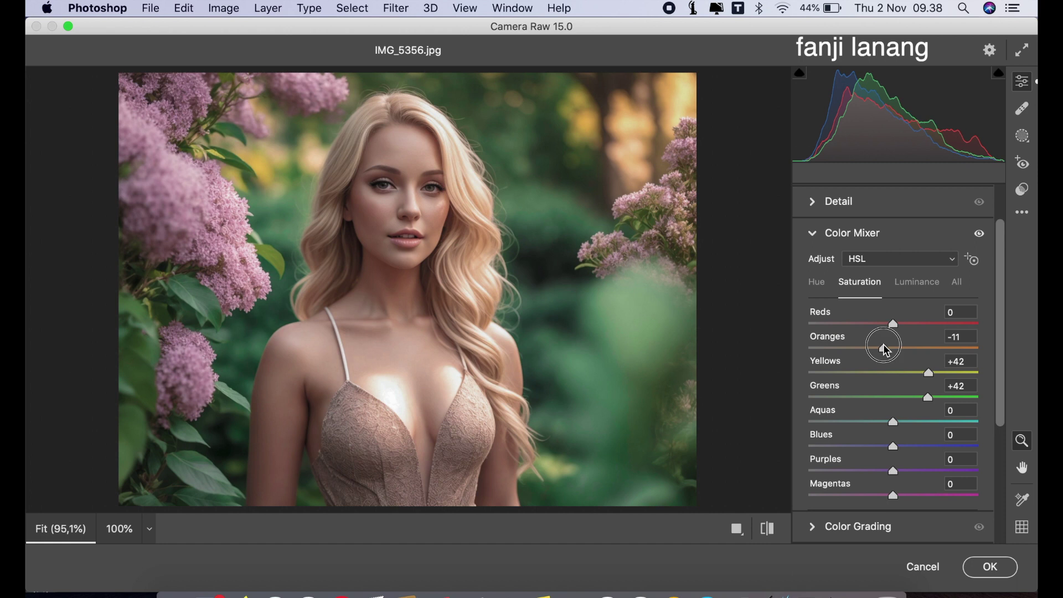
Step: Raise the luminance of Oranges to +25 in the Color Mixer and compare the photo before and after
{"action": "left_click", "coordinate": [908, 297]}
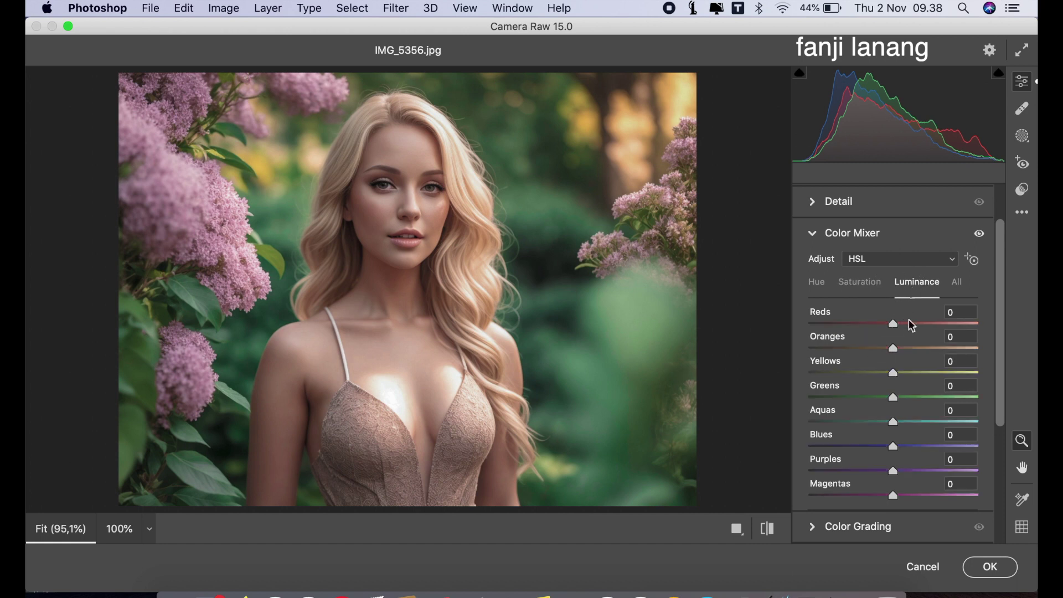
{"action": "left_click_drag", "start_coordinate": [908, 350], "coordinate": [916, 358]}
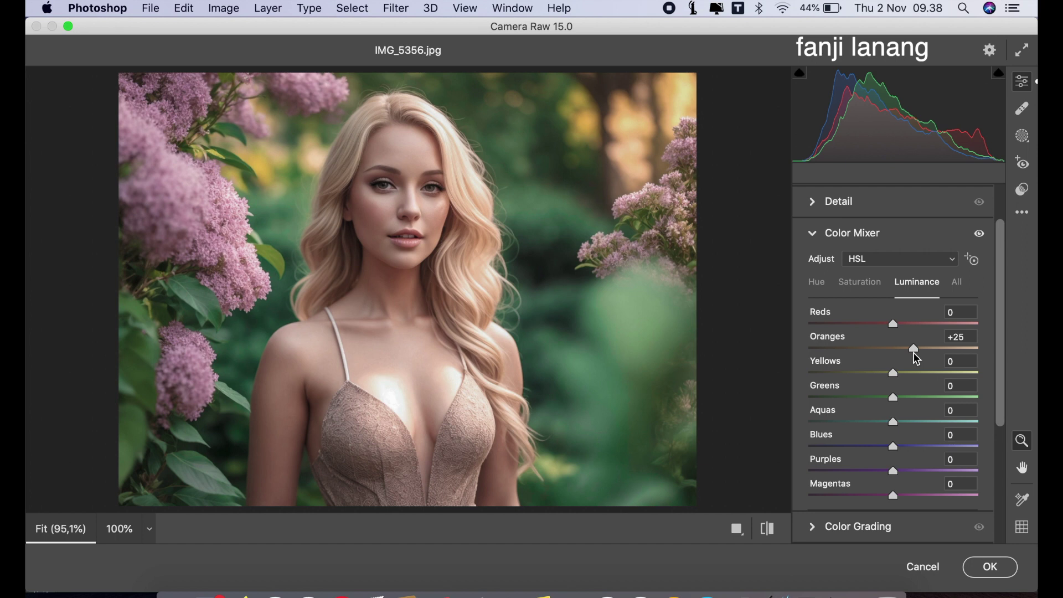
{"action": "left_click", "coordinate": [773, 532]}
{"action": "left_click", "coordinate": [773, 531]}
{"action": "left_click", "coordinate": [774, 533]}
{"action": "left_click", "coordinate": [774, 533]}
Step: Refine the Color Mixer saturation to Oranges -5, Magentas +29 and Yellows +50, and compare before and after
{"action": "left_click", "coordinate": [864, 284]}
{"action": "left_click_drag", "start_coordinate": [884, 349], "coordinate": [889, 361]}
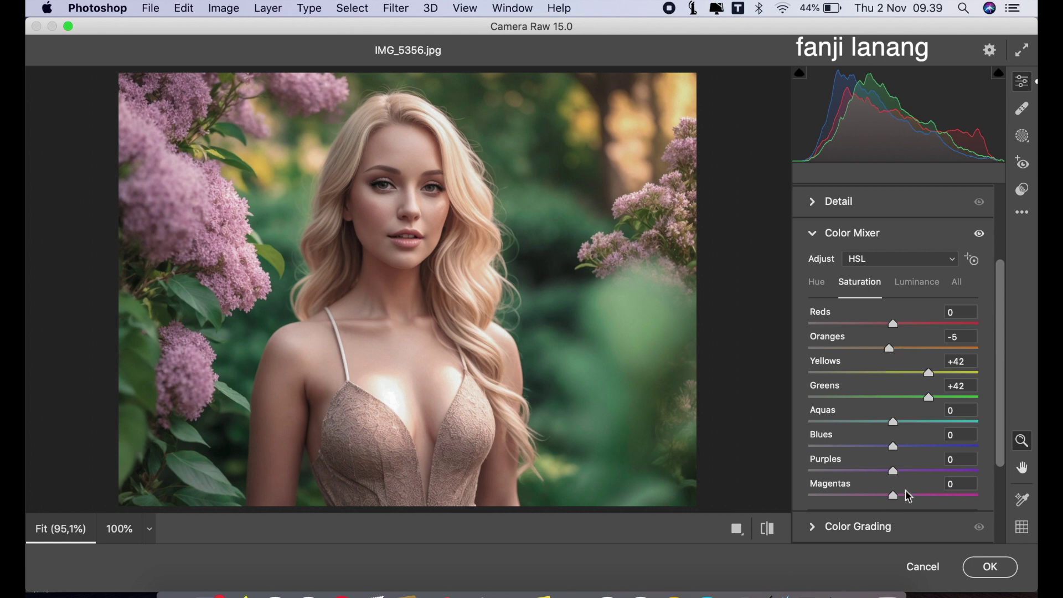
{"action": "left_click_drag", "start_coordinate": [897, 497], "coordinate": [924, 513]}
{"action": "mouse_move", "coordinate": [954, 377]}
{"action": "left_mouse_down"}
{"action": "mouse_move", "coordinate": [956, 367]}
{"action": "mouse_move", "coordinate": [937, 389]}
{"action": "left_mouse_up"}
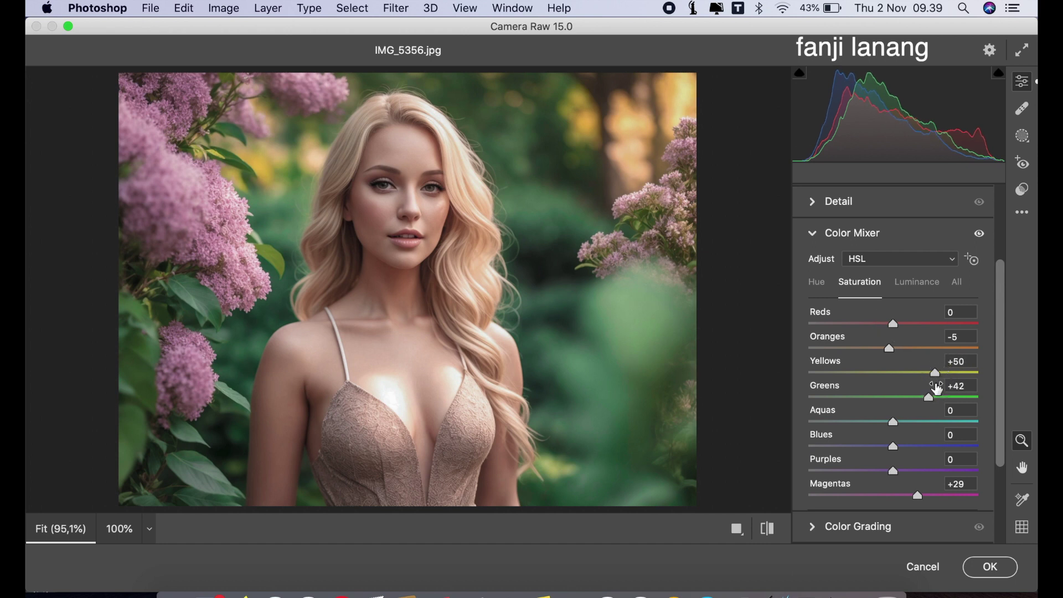
{"action": "left_click", "coordinate": [814, 234]}
{"action": "left_click", "coordinate": [771, 525]}
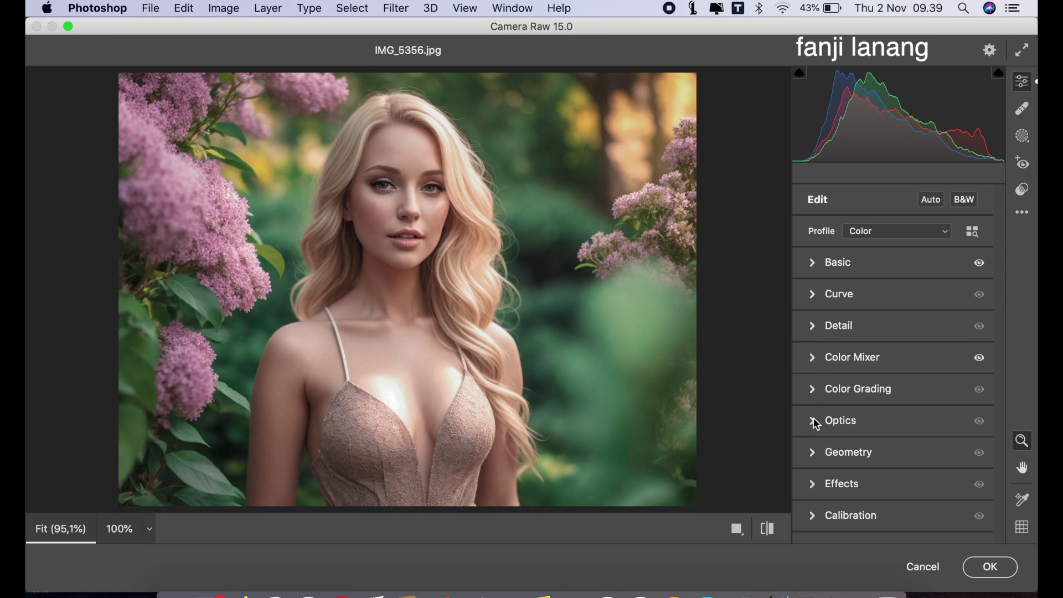
Step: Set the Calibration hues to Red Primary +15, Green Primary +10 and Blue Primary -21, and fine-tune the blue and red hues
{"action": "left_click", "coordinate": [812, 515]}
{"action": "left_click_drag", "start_coordinate": [904, 357], "coordinate": [909, 366]}
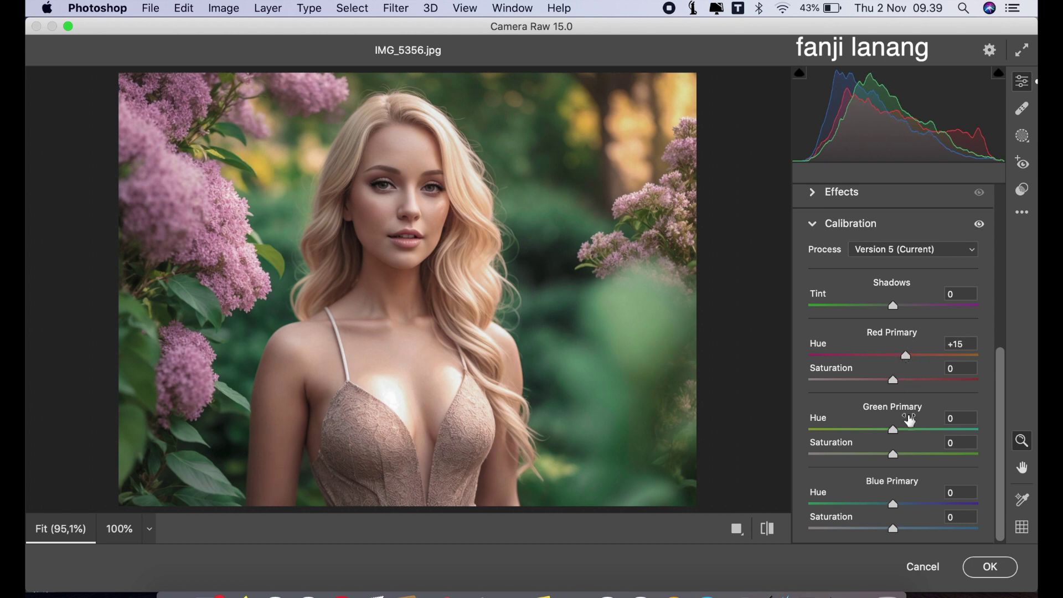
{"action": "left_click_drag", "start_coordinate": [910, 435], "coordinate": [1031, 437]}
{"action": "left_click_drag", "start_coordinate": [865, 508], "coordinate": [1026, 509]}
{"action": "left_click_drag", "start_coordinate": [810, 505], "coordinate": [876, 505]}
{"action": "mouse_move", "coordinate": [916, 430]}
{"action": "left_mouse_down"}
{"action": "mouse_move", "coordinate": [830, 427]}
{"action": "mouse_move", "coordinate": [904, 426]}
{"action": "mouse_move", "coordinate": [906, 438]}
{"action": "left_mouse_up"}
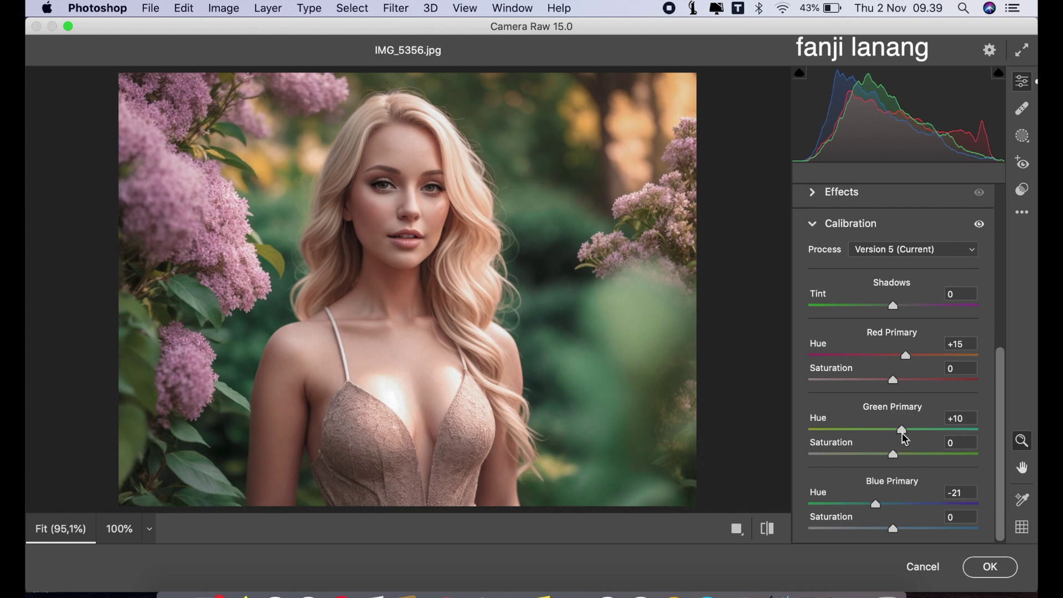
{"action": "left_click_drag", "start_coordinate": [880, 508], "coordinate": [874, 505]}
{"action": "left_click_drag", "start_coordinate": [906, 356], "coordinate": [912, 373]}
{"action": "left_click", "coordinate": [813, 225]}
Step: Set Vibrance to +30 and Saturation to +10 in the Basic adjustments, and apply the Camera Raw filter
{"action": "left_click", "coordinate": [811, 263]}
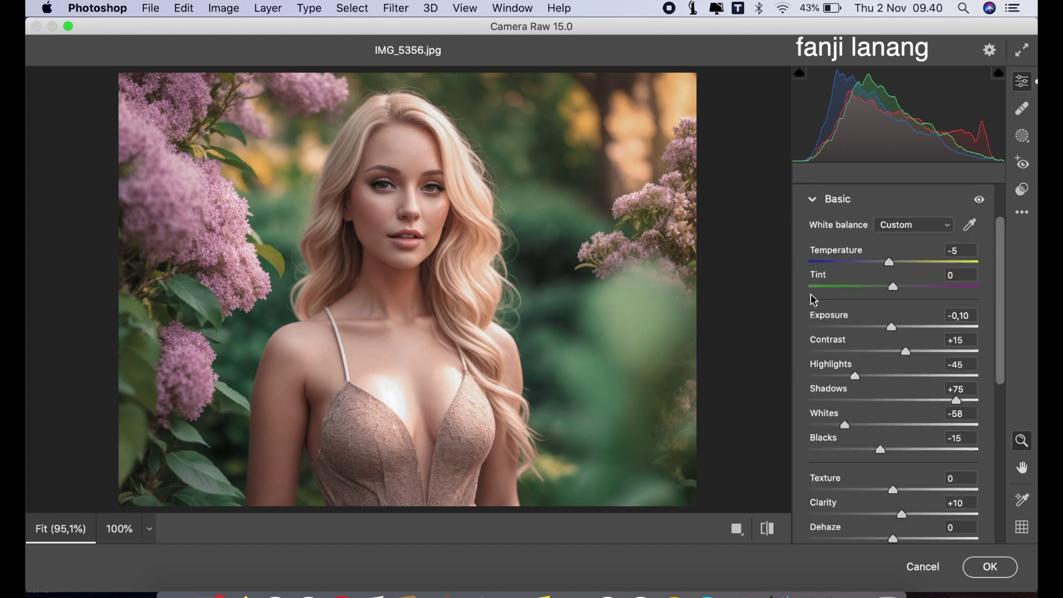
{"action": "left_click_drag", "start_coordinate": [1006, 360], "coordinate": [1000, 418]}
{"action": "left_click_drag", "start_coordinate": [919, 465], "coordinate": [905, 494]}
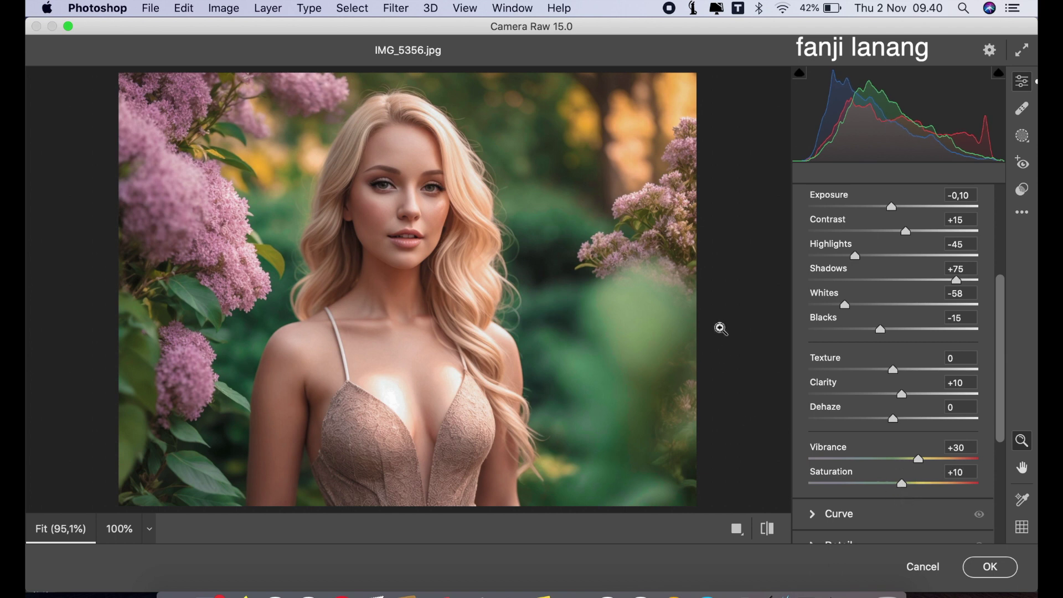
{"action": "left_click", "coordinate": [767, 529]}
{"action": "left_click", "coordinate": [768, 529]}
{"action": "left_click", "coordinate": [989, 567]}
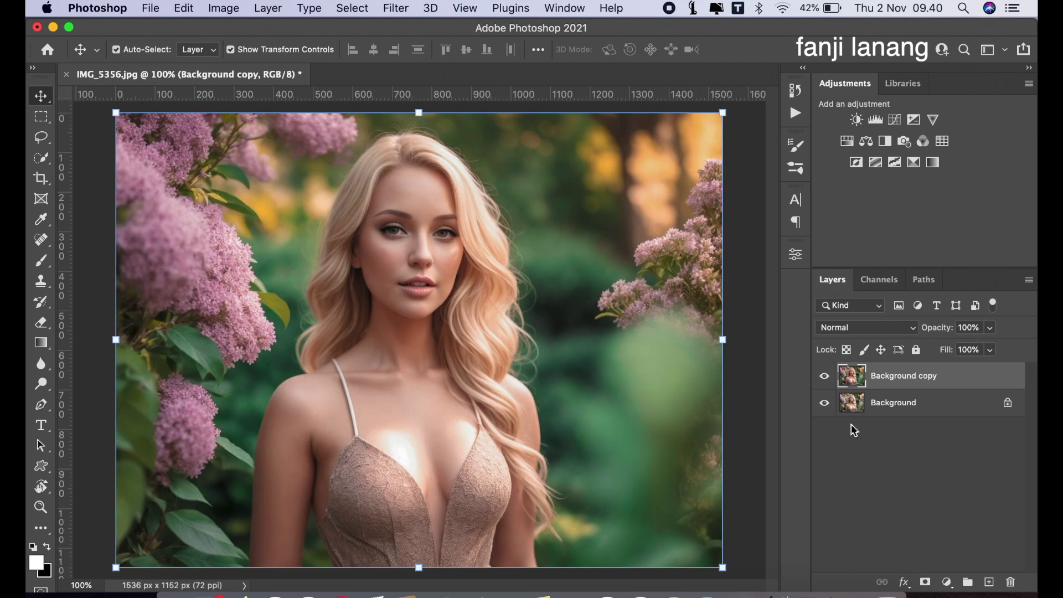
Step: Add an empty layer above the Background copy and activate the Gradient tool
{"action": "left_click", "coordinate": [988, 582]}
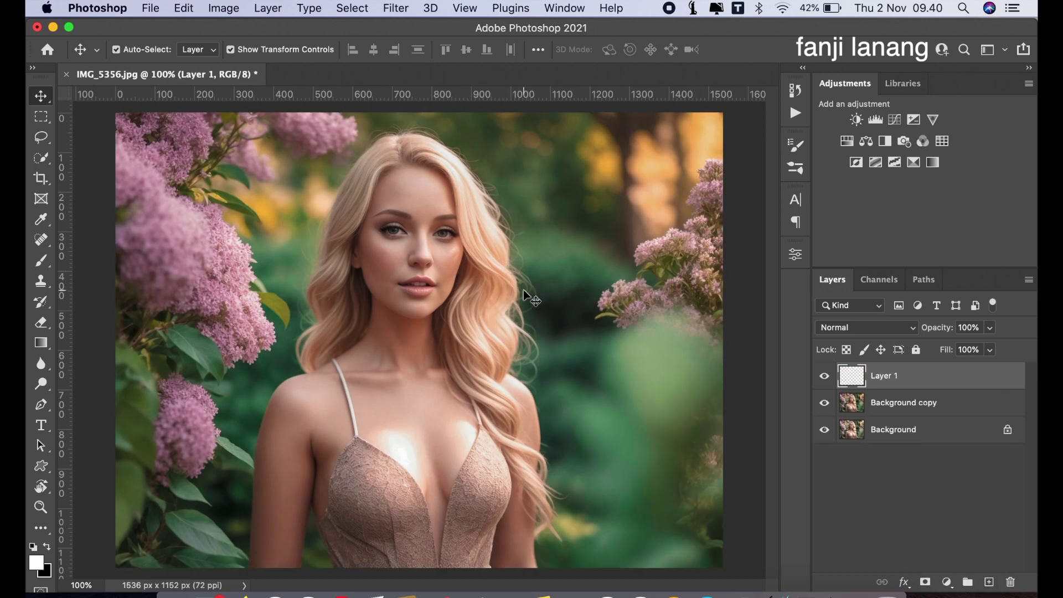
{"action": "left_click", "coordinate": [41, 343]}
{"action": "left_click", "coordinate": [170, 51]}
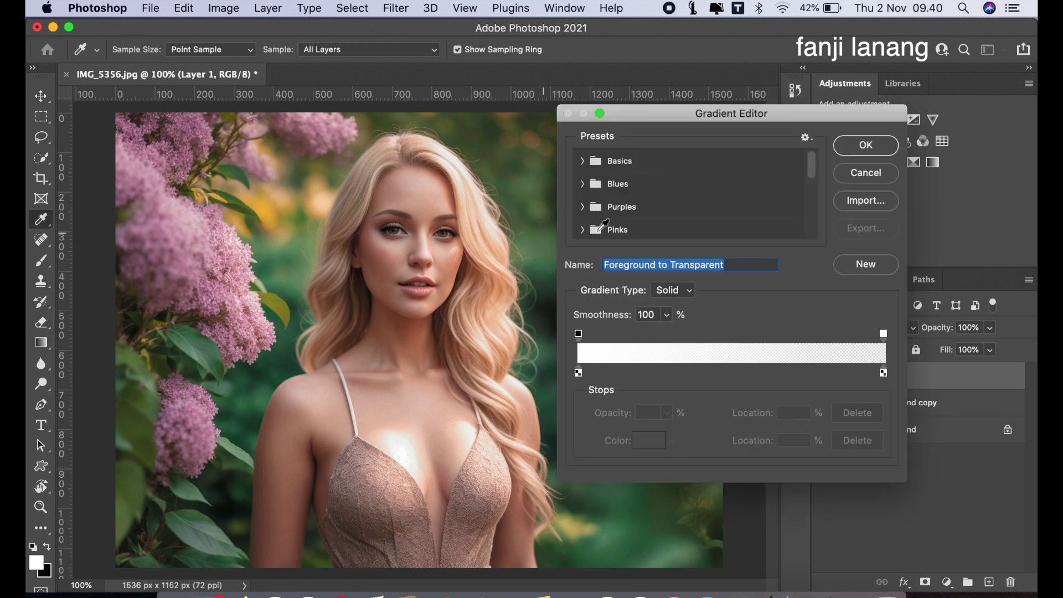
{"action": "left_click", "coordinate": [862, 174]}
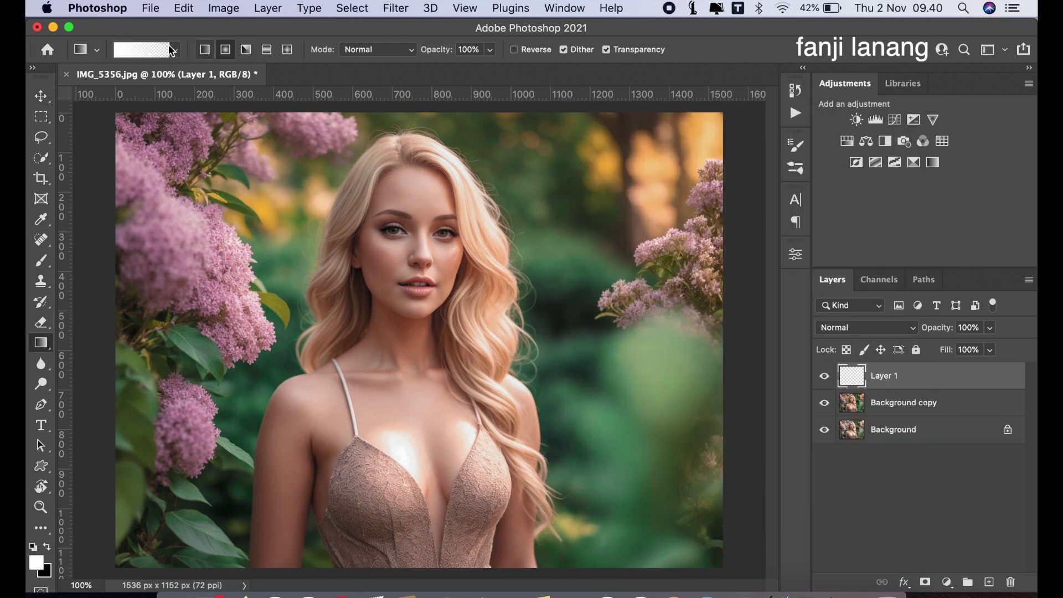
{"action": "left_click", "coordinate": [148, 52]}
{"action": "left_click", "coordinate": [862, 173]}
Step: Set the foreground color to a fully saturated bright orange
{"action": "left_click", "coordinate": [36, 567]}
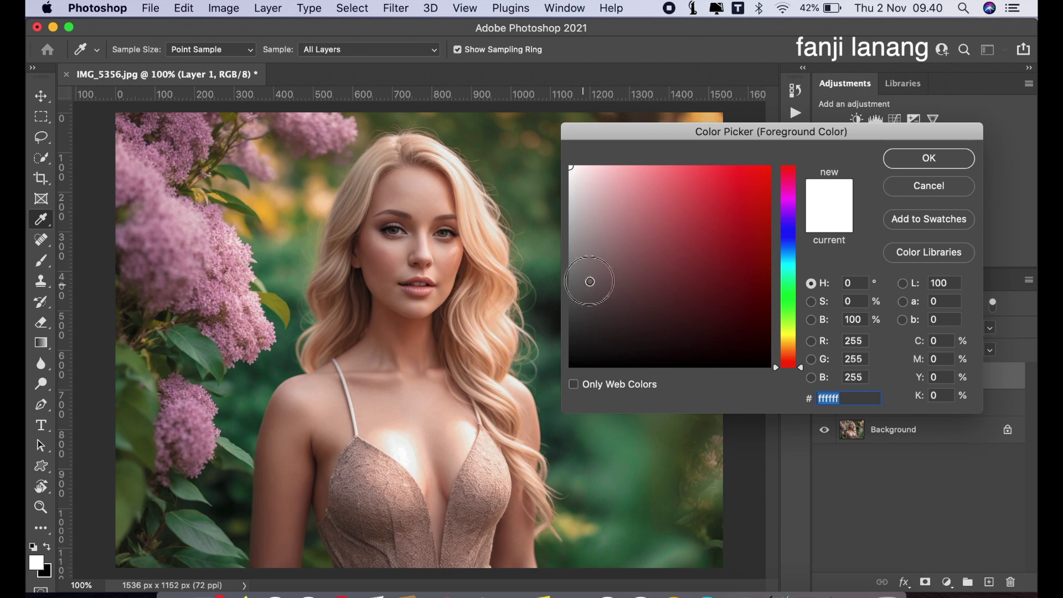
{"action": "left_click", "coordinate": [770, 167]}
{"action": "left_click_drag", "start_coordinate": [803, 336], "coordinate": [803, 346]}
{"action": "left_click", "coordinate": [897, 158]}
Step: Draw an orange radial gradient from the photo's upper-right corner to the woman's face and set the layer's blend mode to Screen
{"action": "left_click_drag", "start_coordinate": [709, 127], "coordinate": [434, 254]}
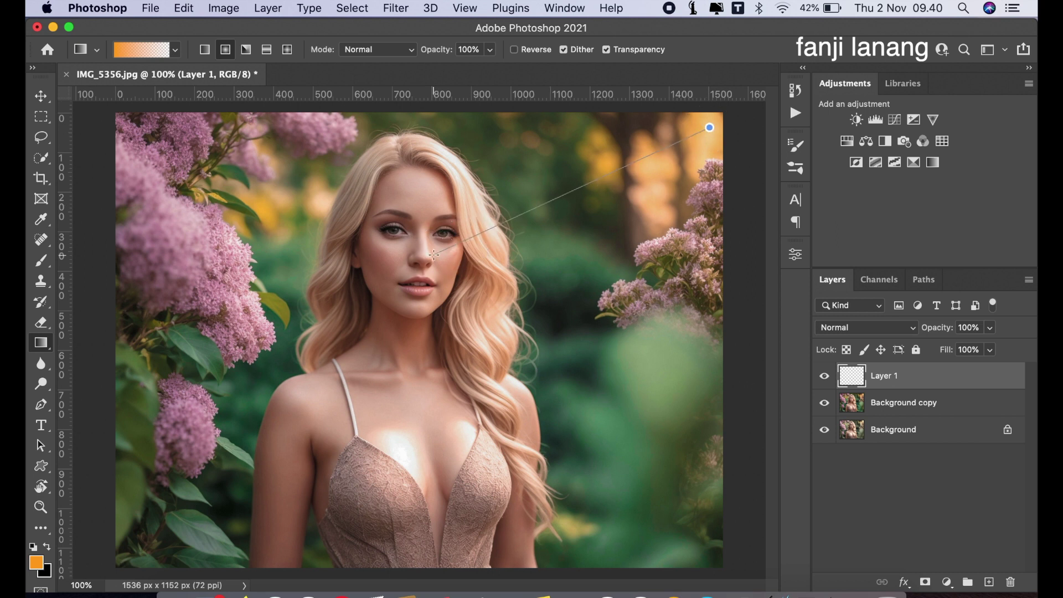
{"action": "left_click", "coordinate": [847, 327]}
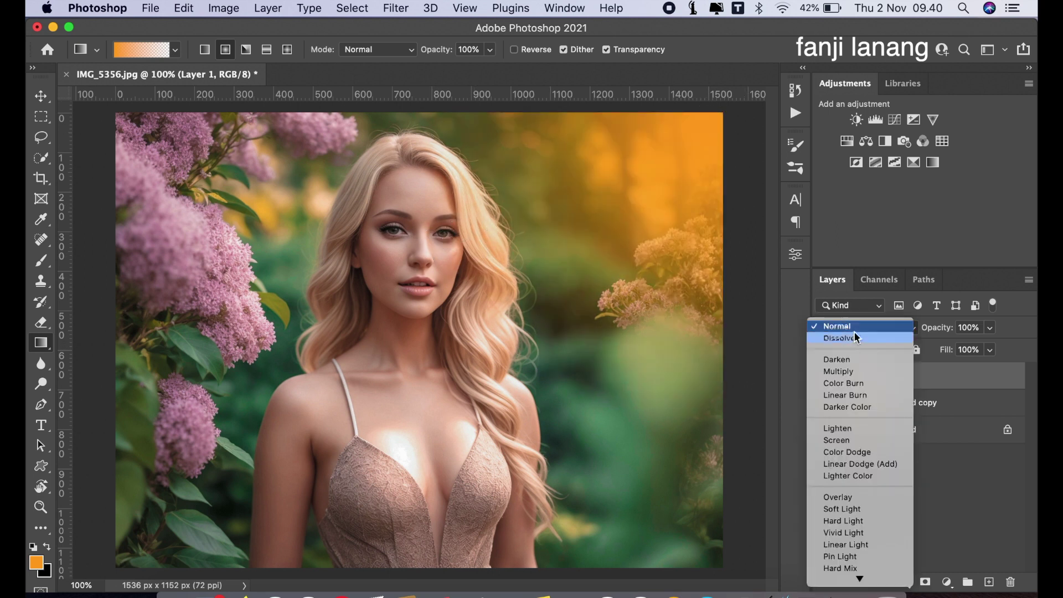
{"action": "left_click", "coordinate": [848, 441]}
Step: Add a Curves adjustment layer above the gradient layer, slightly raising the RGB midtones and fine-tuning the shadow and highlight end points
{"action": "left_click", "coordinate": [943, 583]}
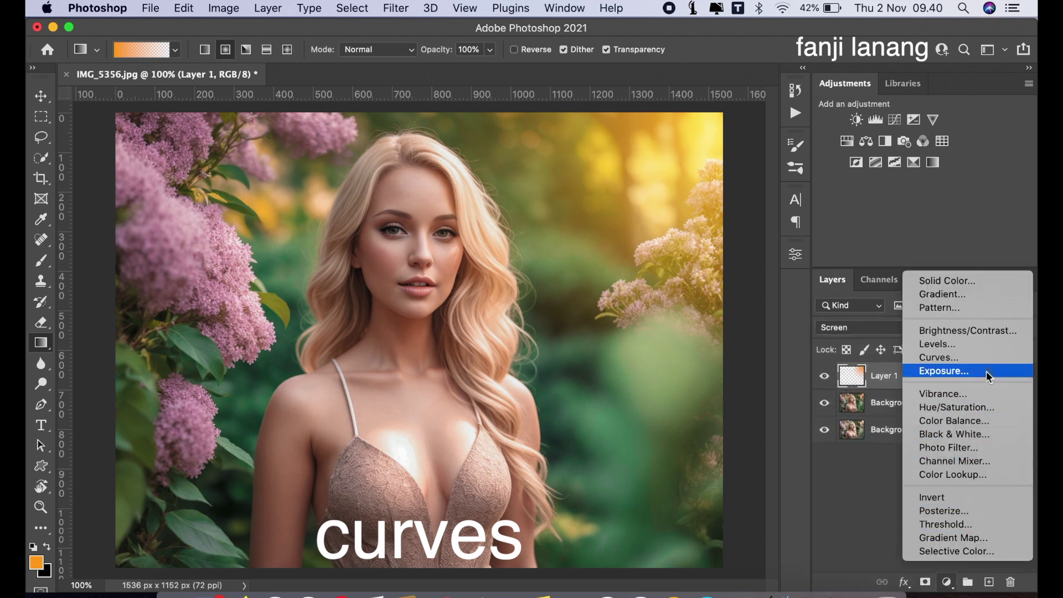
{"action": "left_click", "coordinate": [988, 356]}
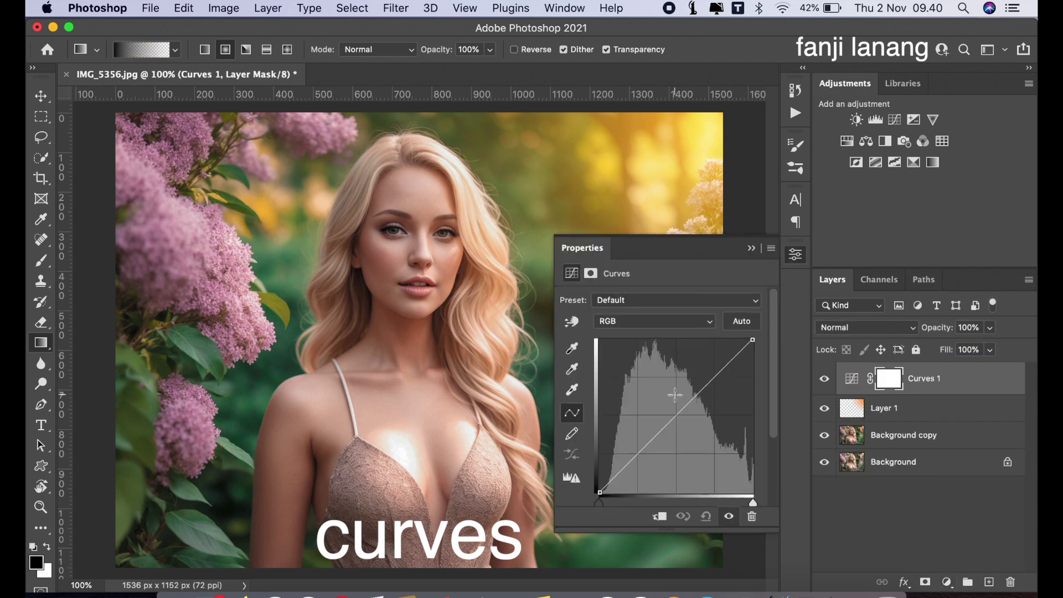
{"action": "left_click", "coordinate": [676, 405]}
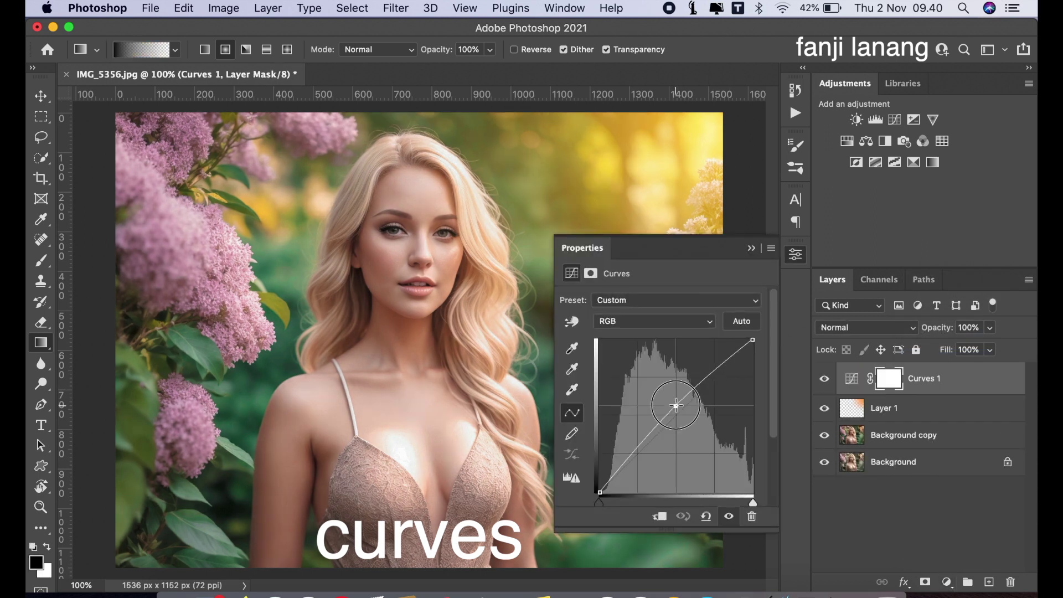
{"action": "left_click_drag", "start_coordinate": [599, 493], "coordinate": [608, 492]}
{"action": "left_click_drag", "start_coordinate": [755, 340], "coordinate": [755, 333]}
{"action": "left_click", "coordinate": [754, 249]}
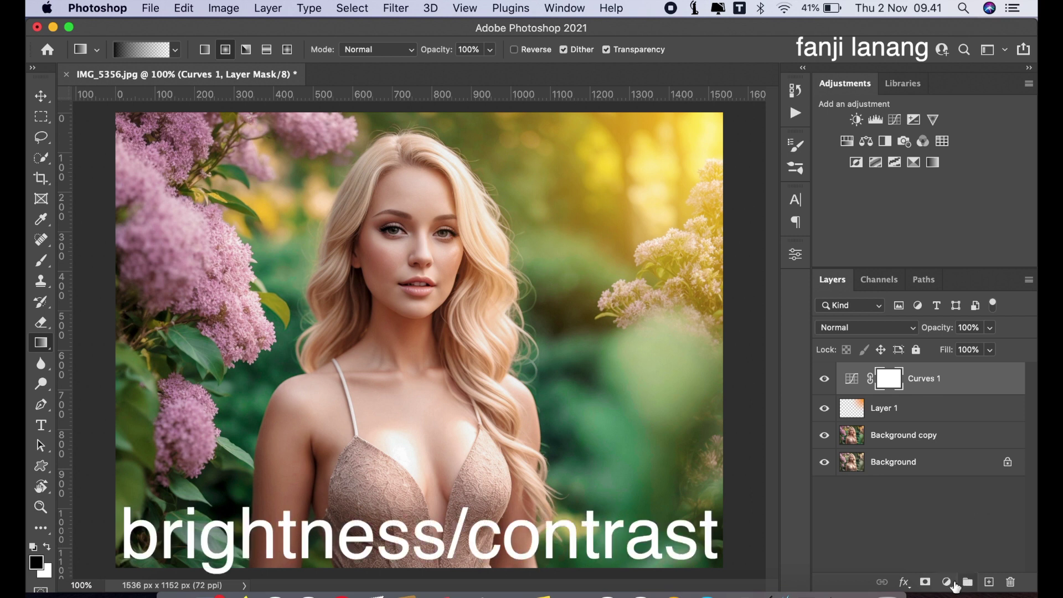
Step: Add a Brightness/Contrast adjustment layer above the Curves layer and slightly increase the brightness and contrast
{"action": "left_click", "coordinate": [947, 582]}
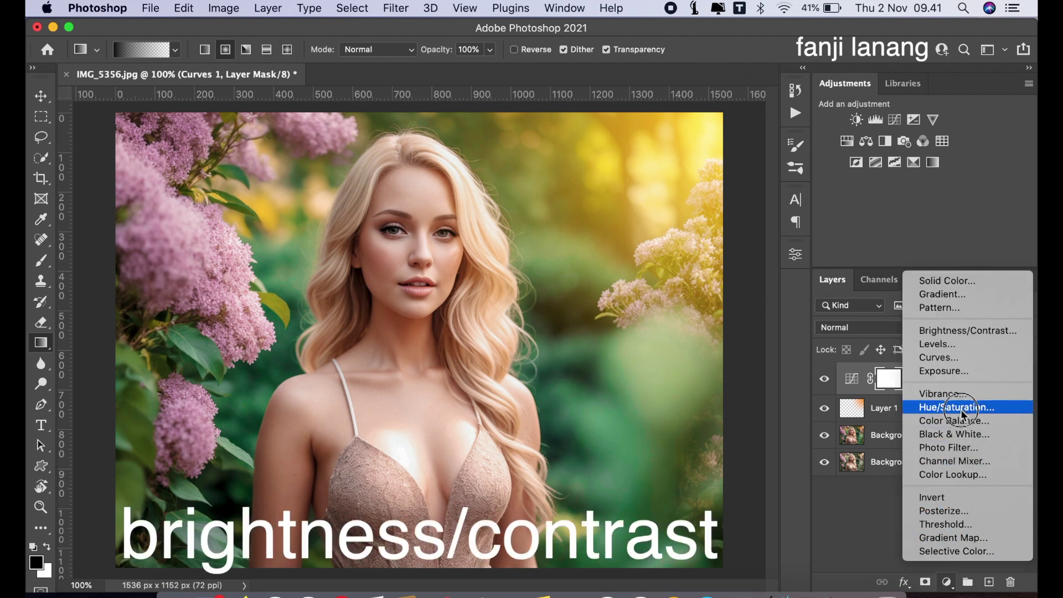
{"action": "left_click", "coordinate": [968, 331]}
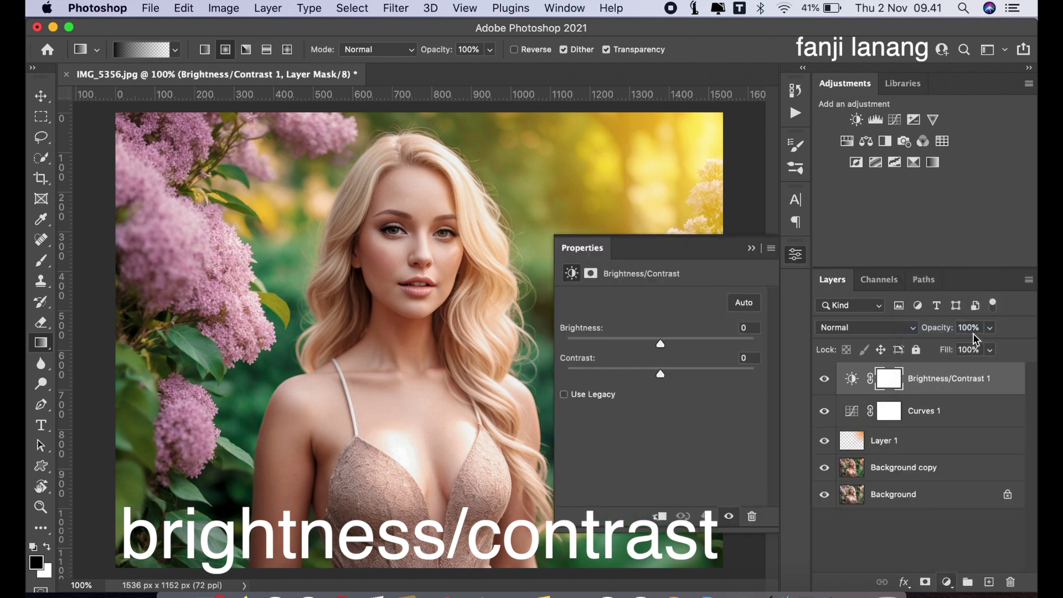
{"action": "left_click_drag", "start_coordinate": [661, 344], "coordinate": [667, 377]}
{"action": "left_click", "coordinate": [752, 248]}
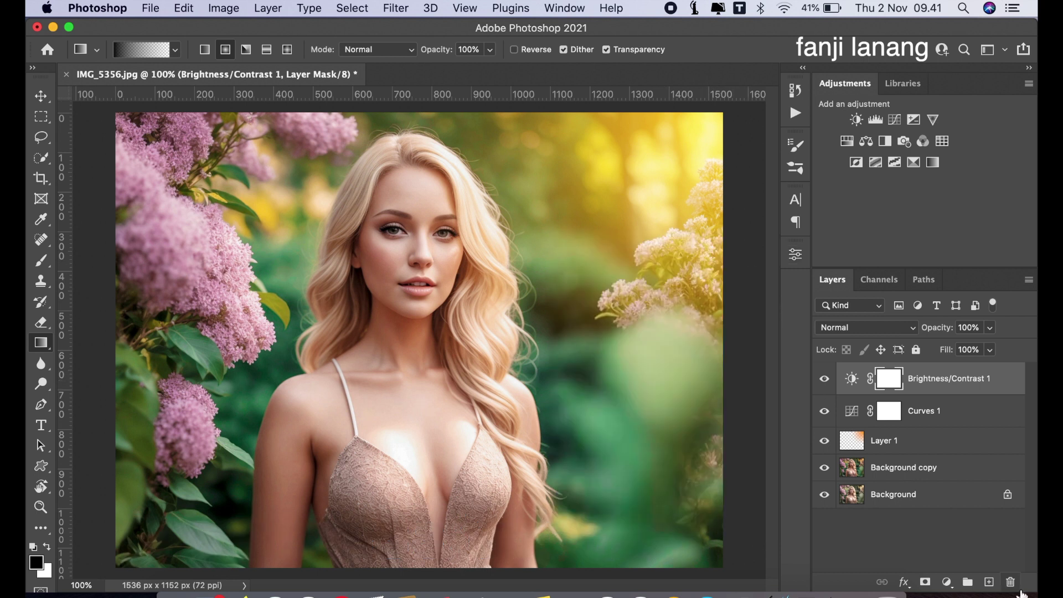
Step: Add an empty layer on top of the stack and activate the Brush tool with the 150 px signature brush preset
{"action": "left_click", "coordinate": [989, 582]}
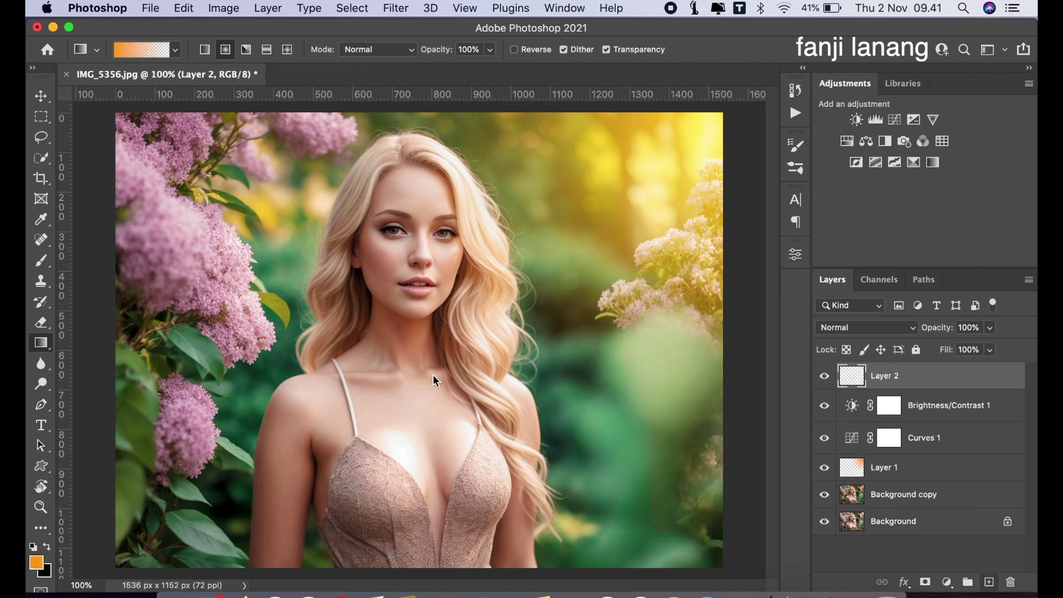
{"action": "left_click", "coordinate": [41, 260]}
{"action": "left_click", "coordinate": [141, 53]}
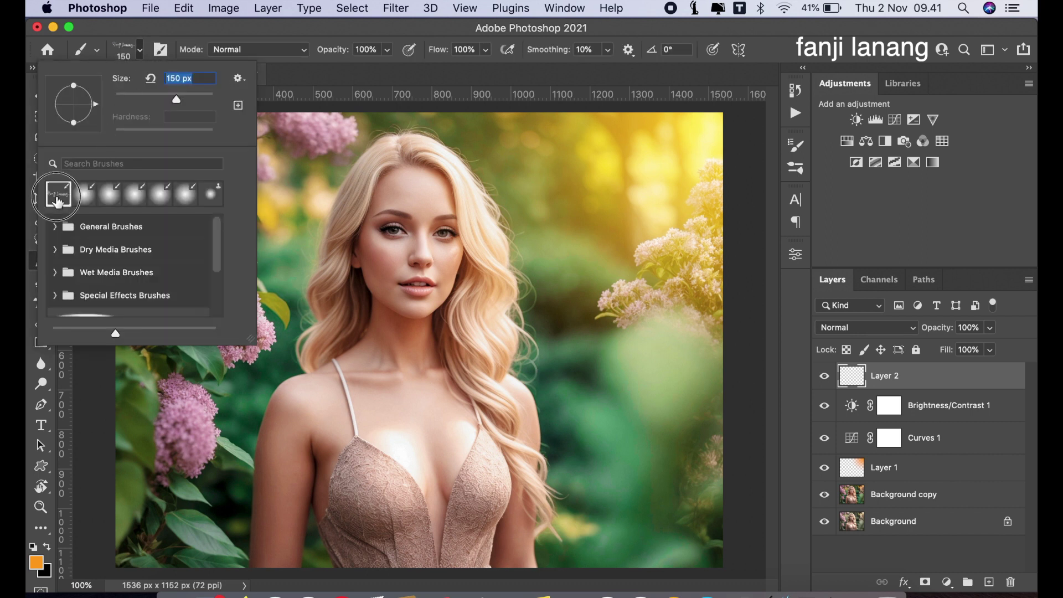
{"action": "left_click", "coordinate": [357, 86]}
Step: Set the foreground color to white and stamp the signature once in the photo's lower-left corner
{"action": "left_click", "coordinate": [33, 547]}
{"action": "left_click", "coordinate": [47, 547]}
{"action": "left_click", "coordinate": [150, 542]}
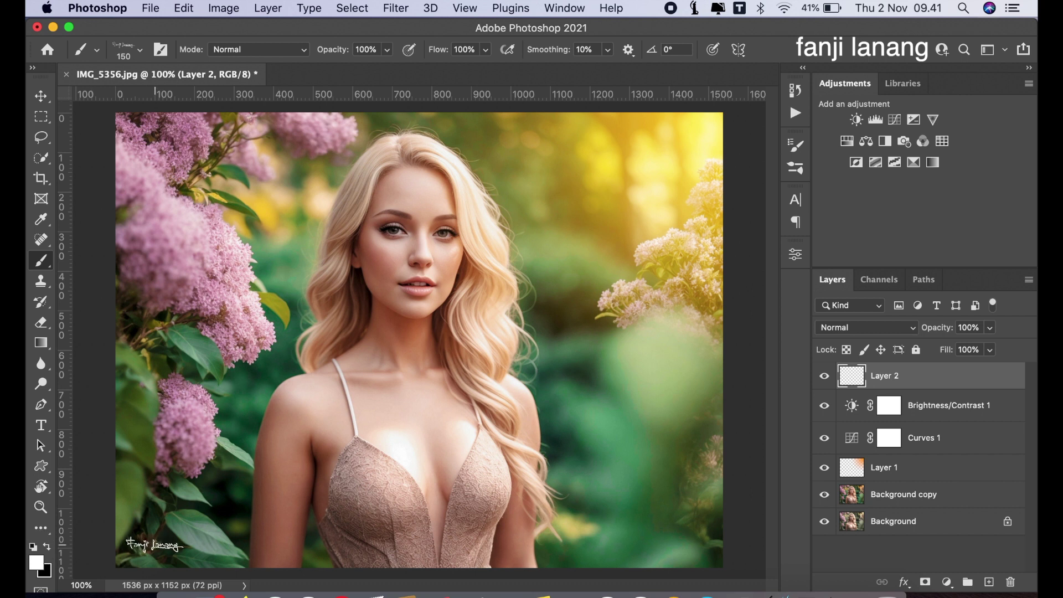